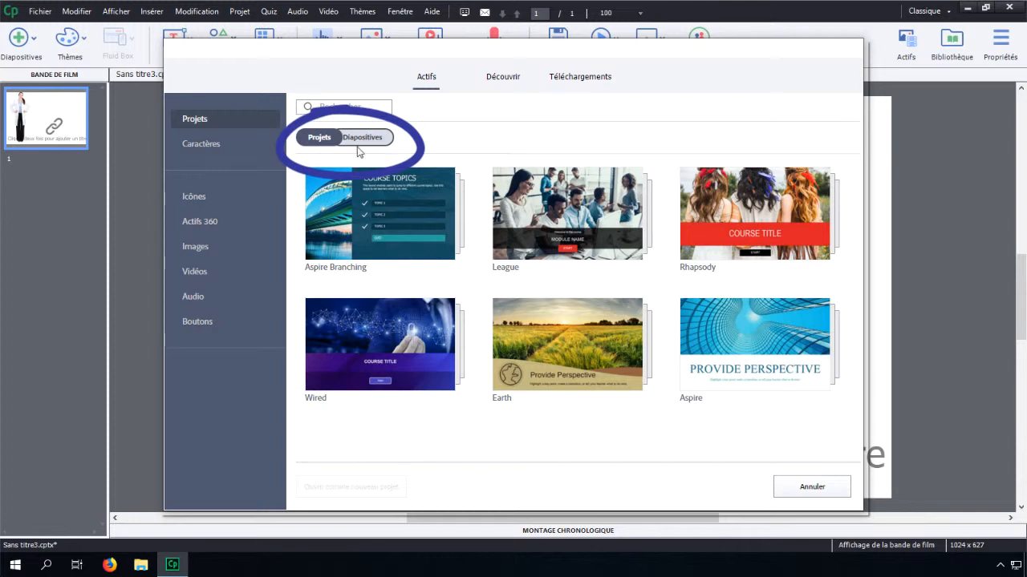
- Filter the asset library's slides by Menu and insert the Menu_Vertical slide from the Rhapsody theme
left_click(365, 140)
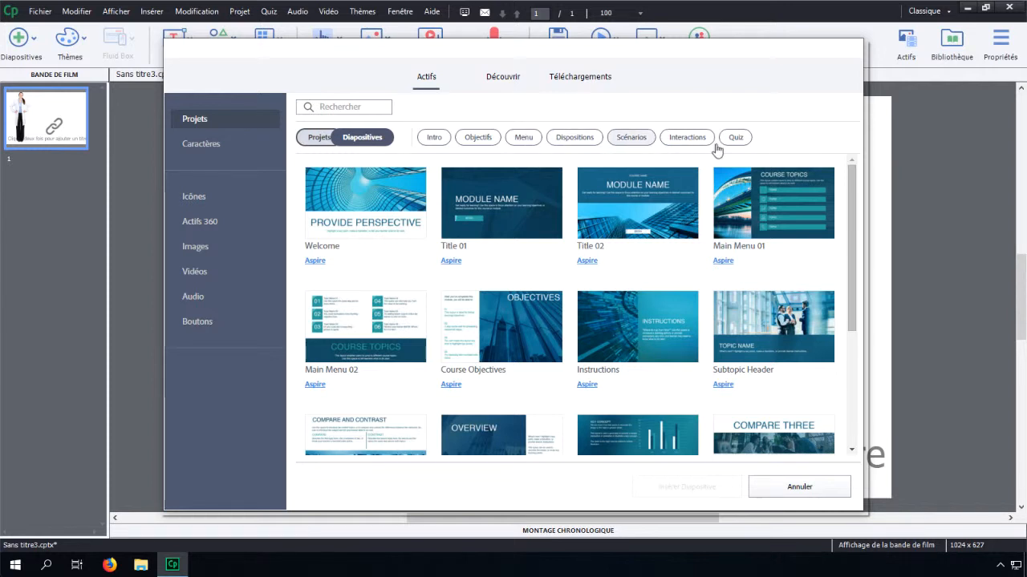
left_click(526, 140)
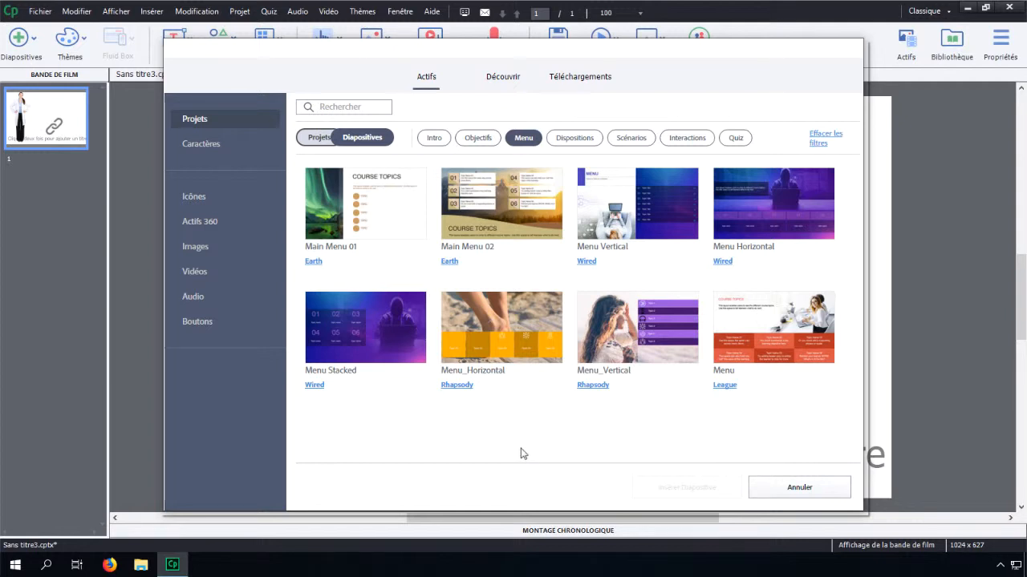
left_click(653, 347)
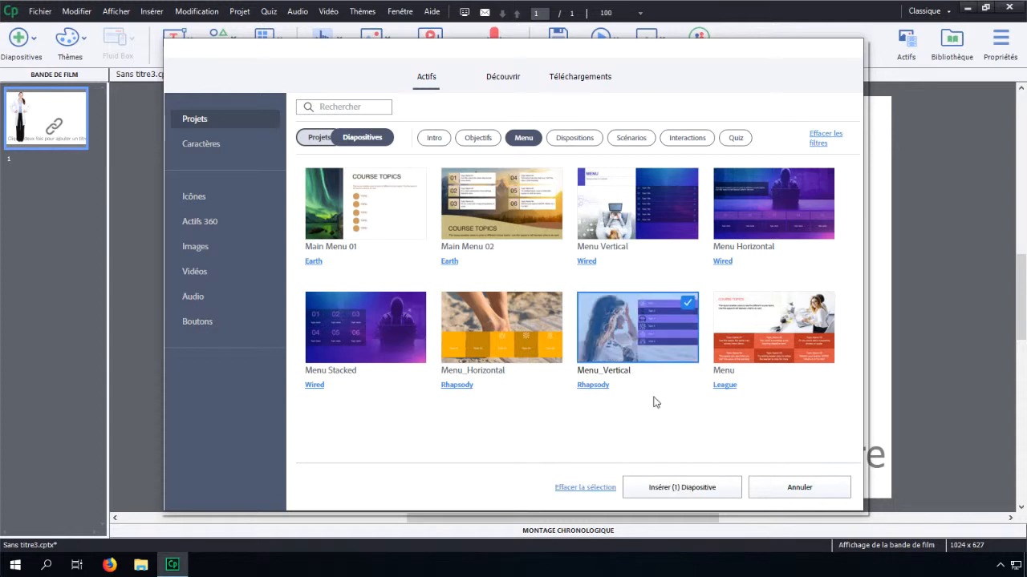
left_click(670, 490)
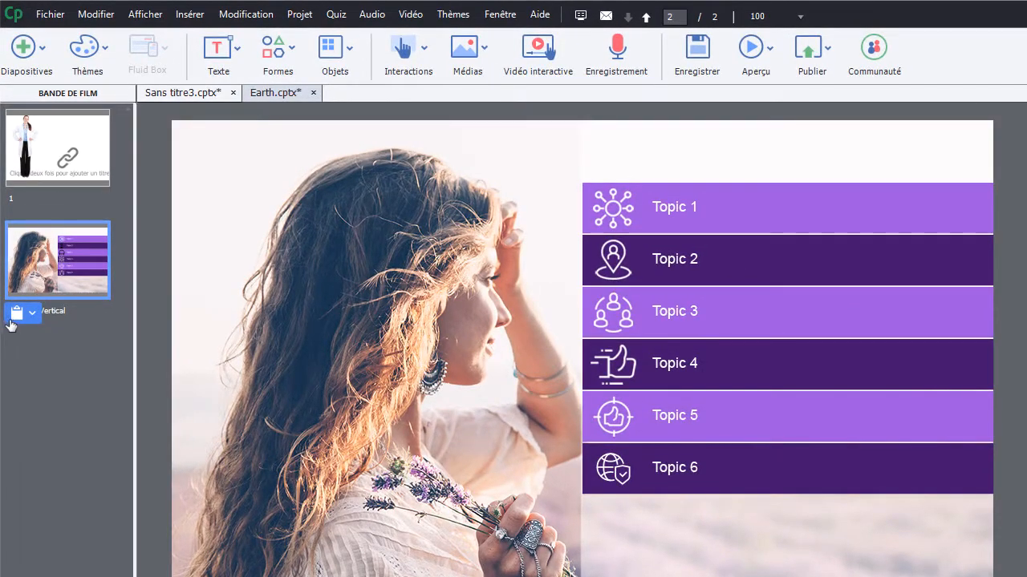
- Examine the inserted slide's theme paste options and compare the themes used by the first slide and the menu slide
left_click(33, 314)
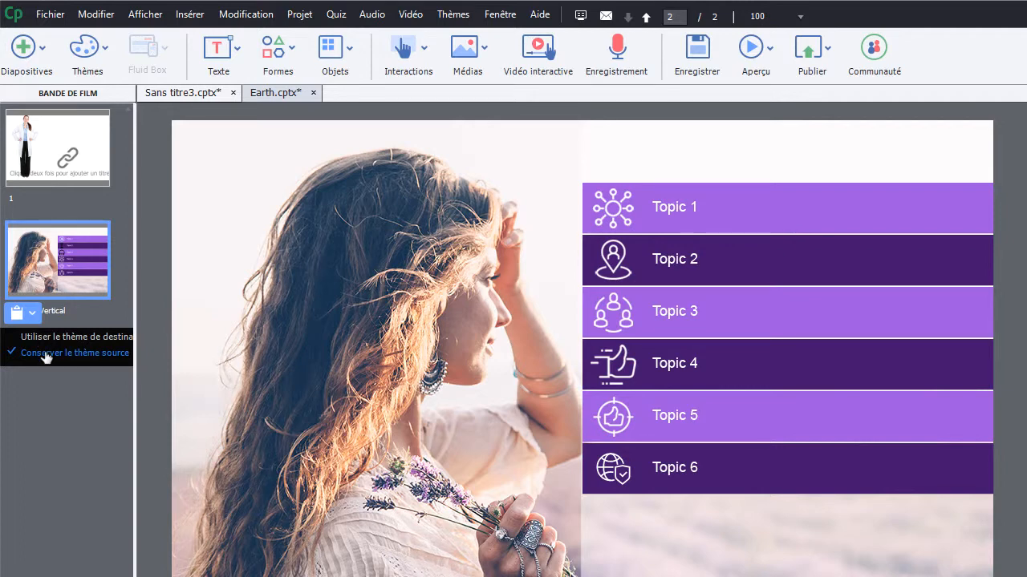
left_click(76, 147)
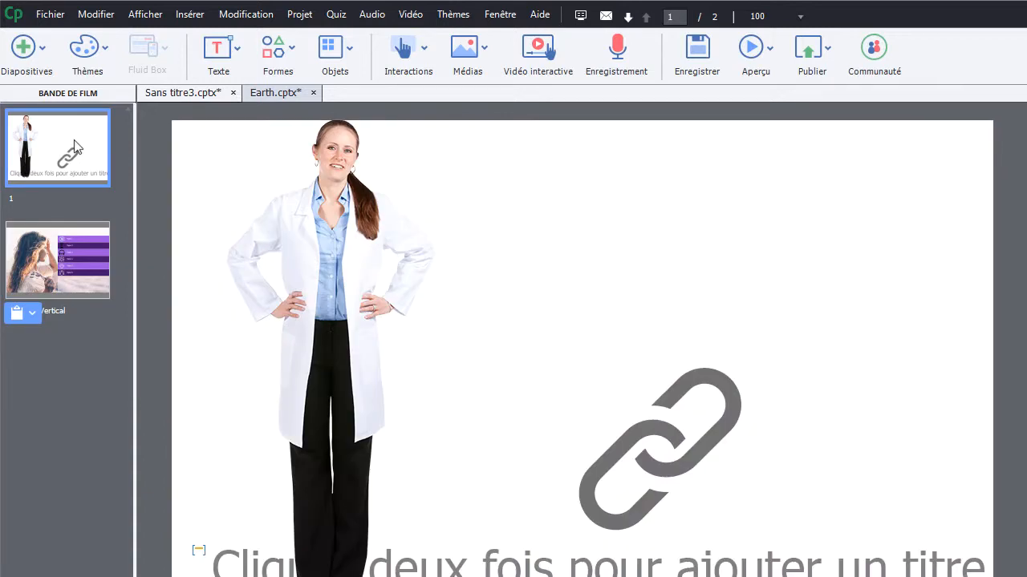
left_click(103, 55)
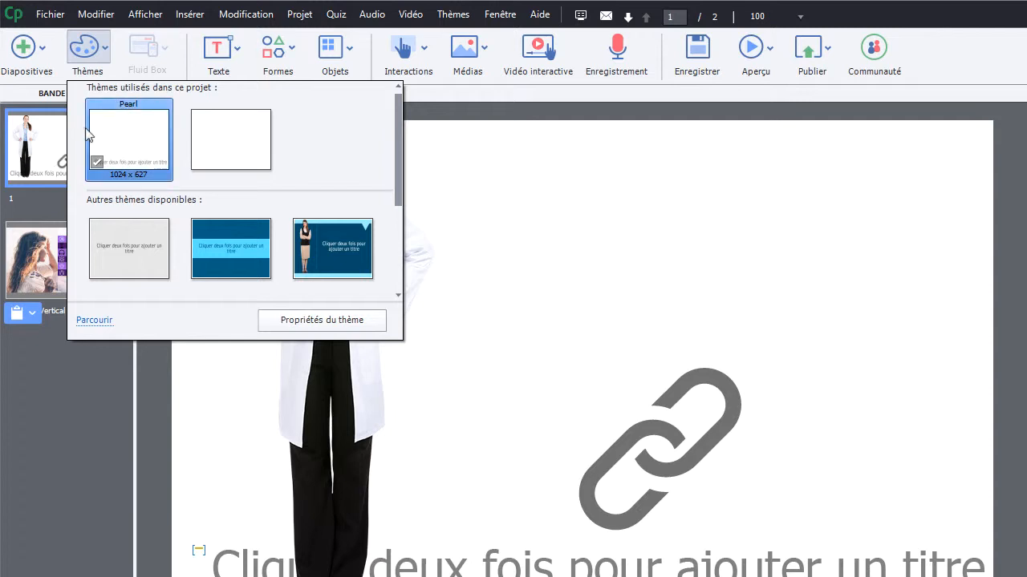
left_click(42, 264)
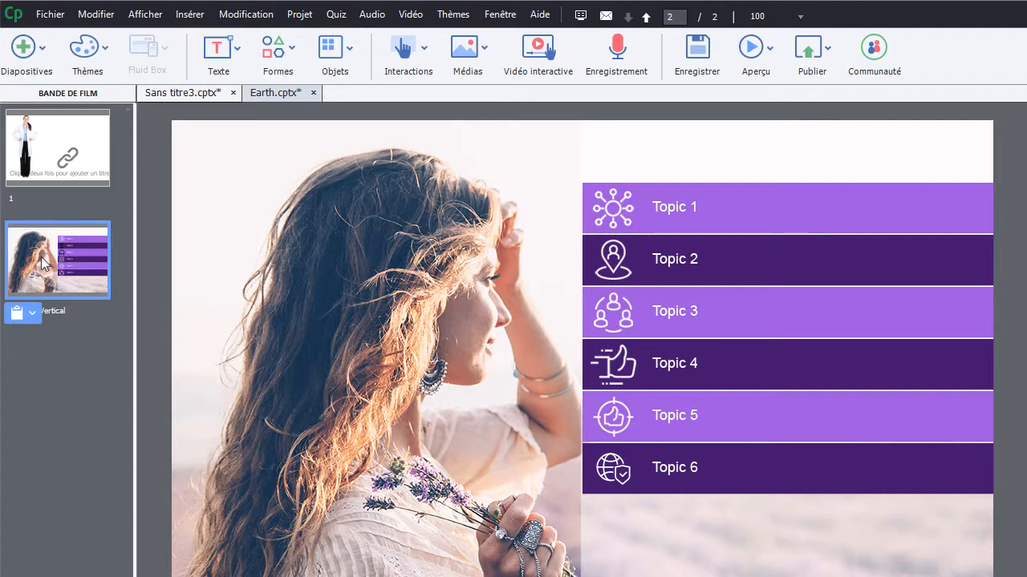
left_click(84, 48)
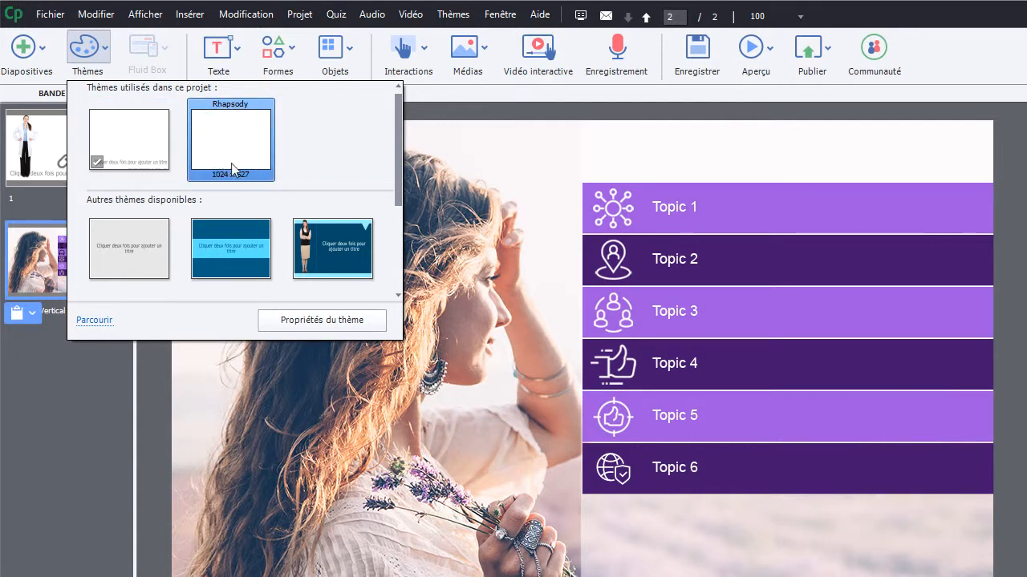
left_click(66, 405)
left_click(32, 313)
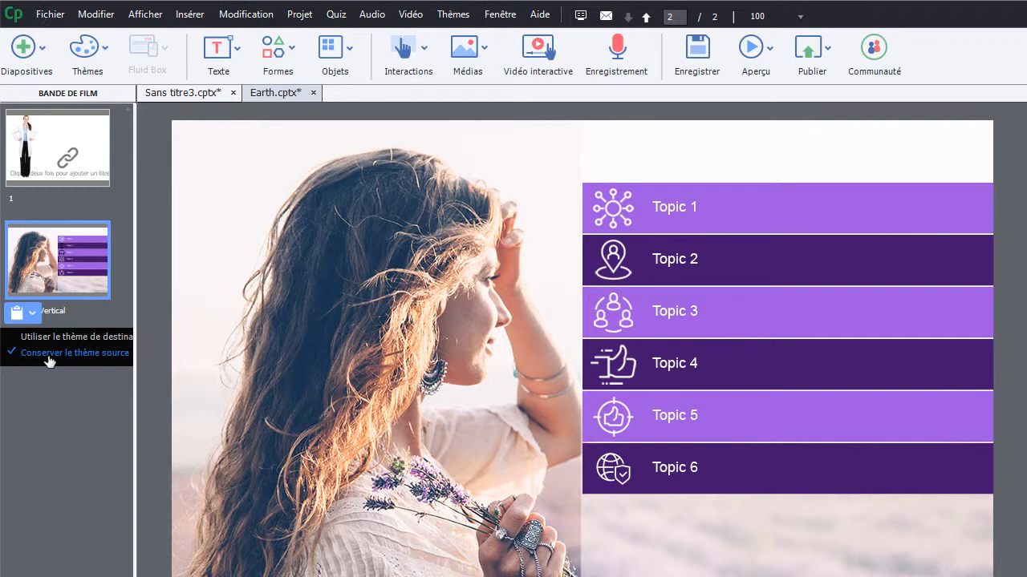
left_click(53, 395)
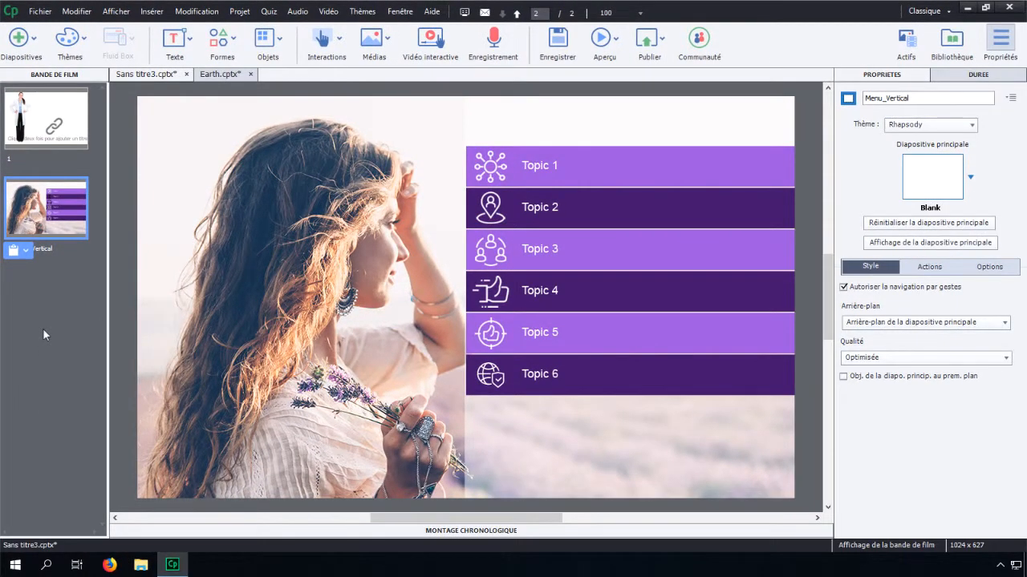
- Open the asset library for a new slide and examine the downloaded content and the online template catalogue
left_click(21, 40)
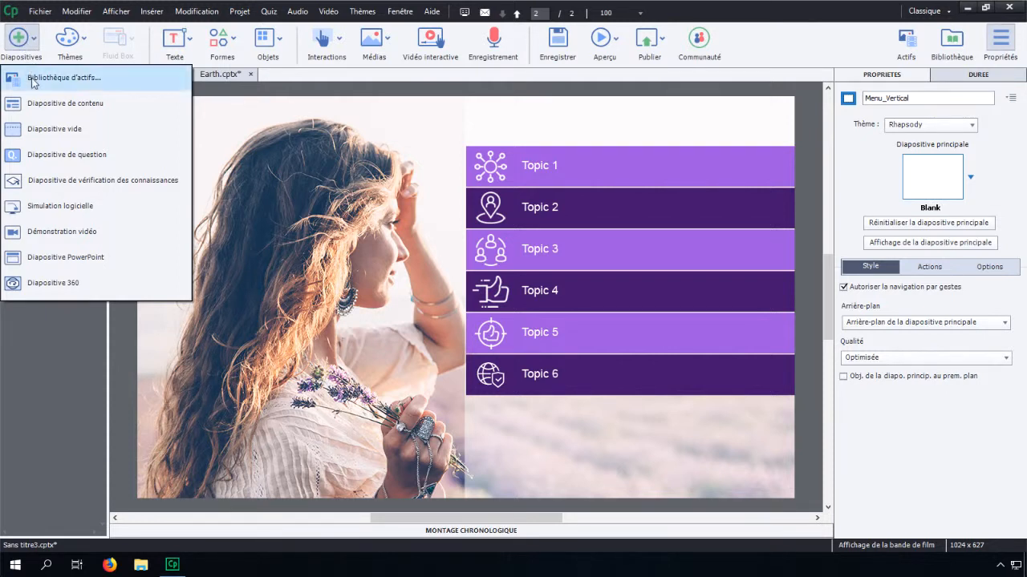
left_click(34, 79)
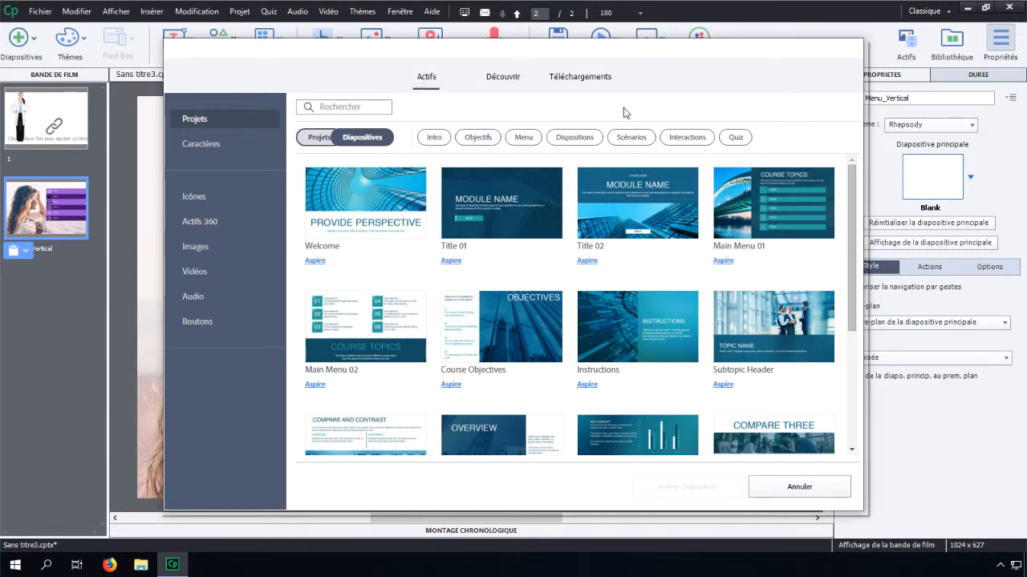
left_click(582, 82)
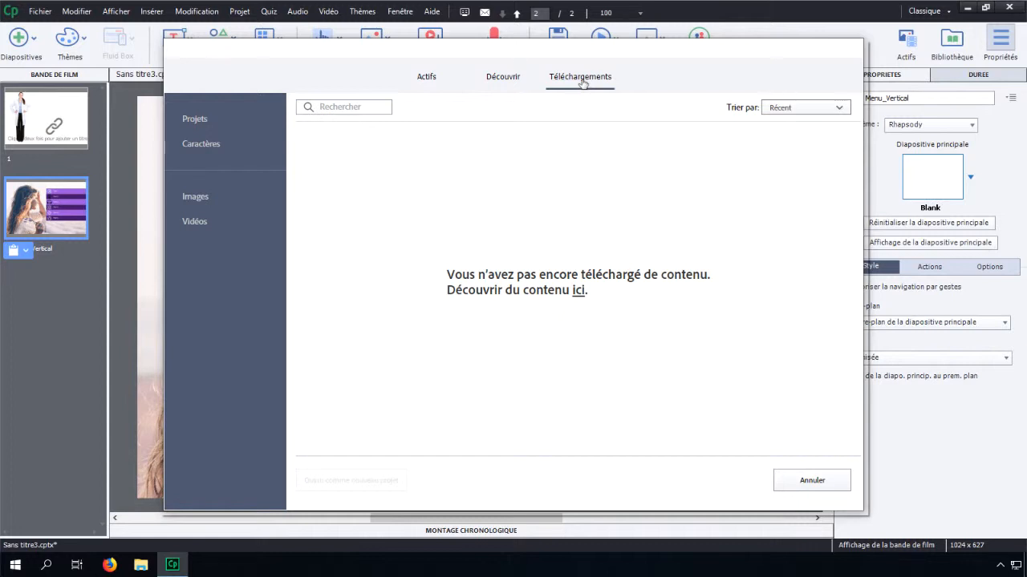
left_click(503, 82)
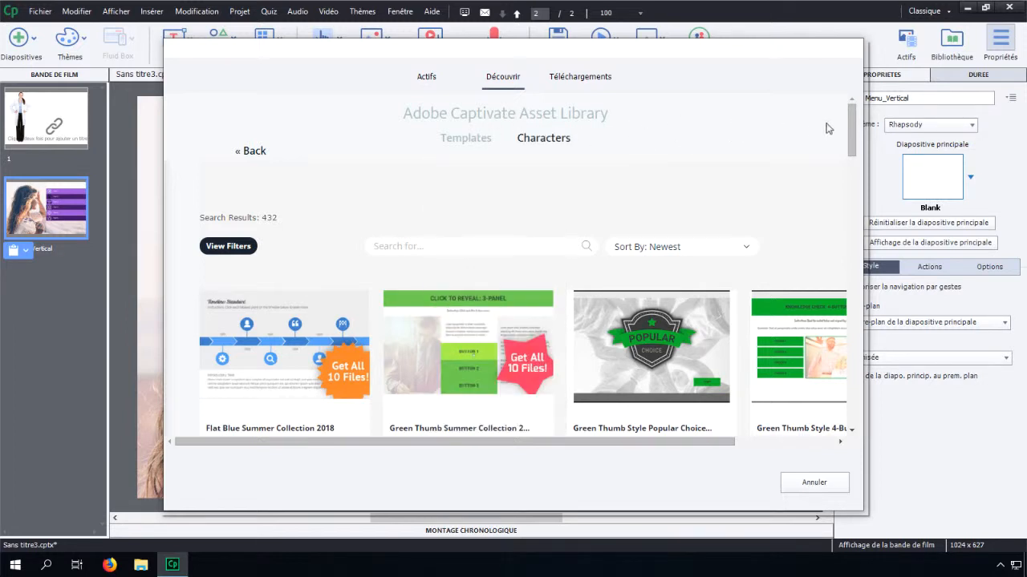
left_click_drag(852, 128, 854, 104)
left_click(426, 78)
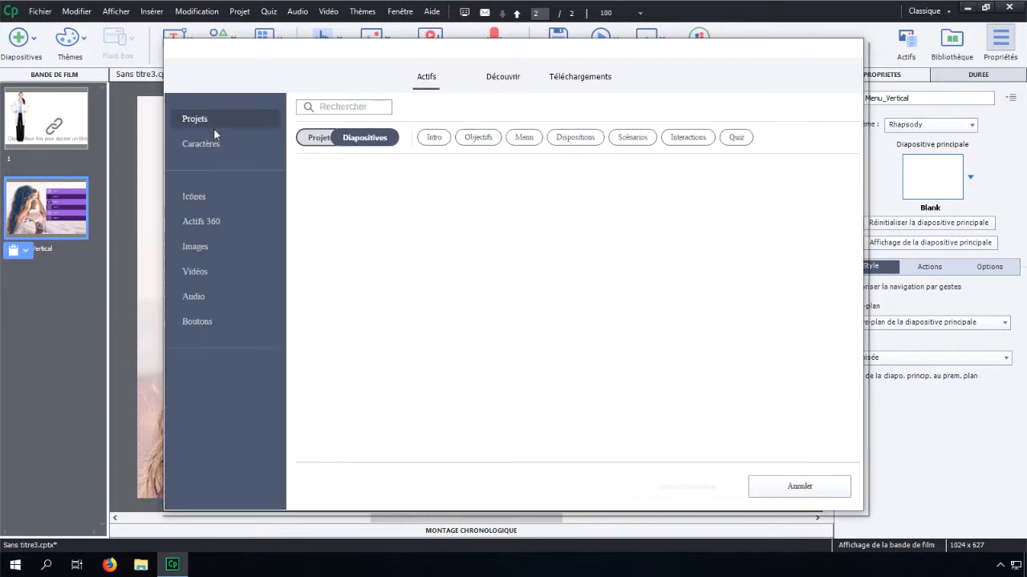
- Examine the built-in characters and browse the additional characters in the online Adobe Captivate Asset Library
left_click(200, 148)
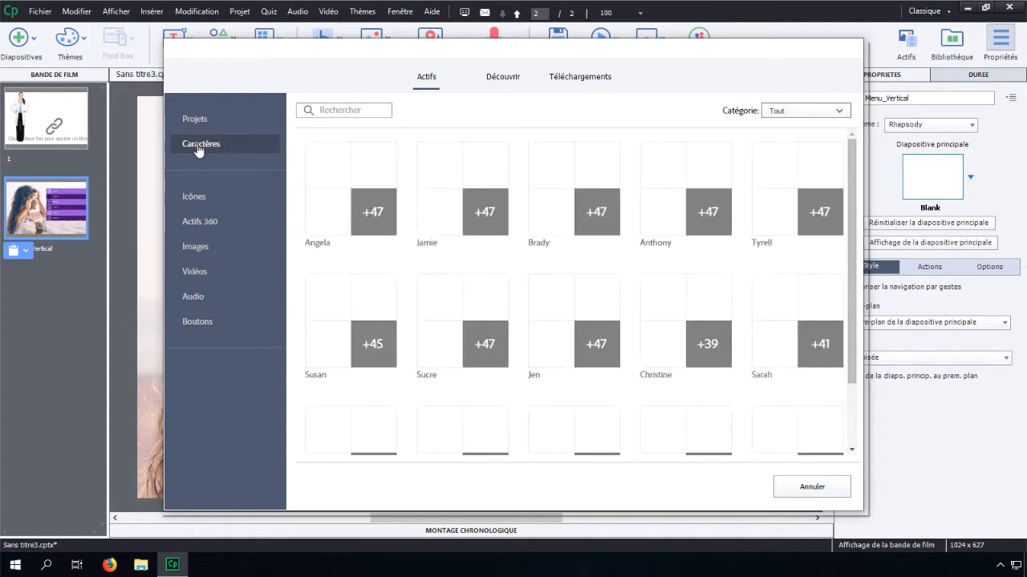
left_click(505, 80)
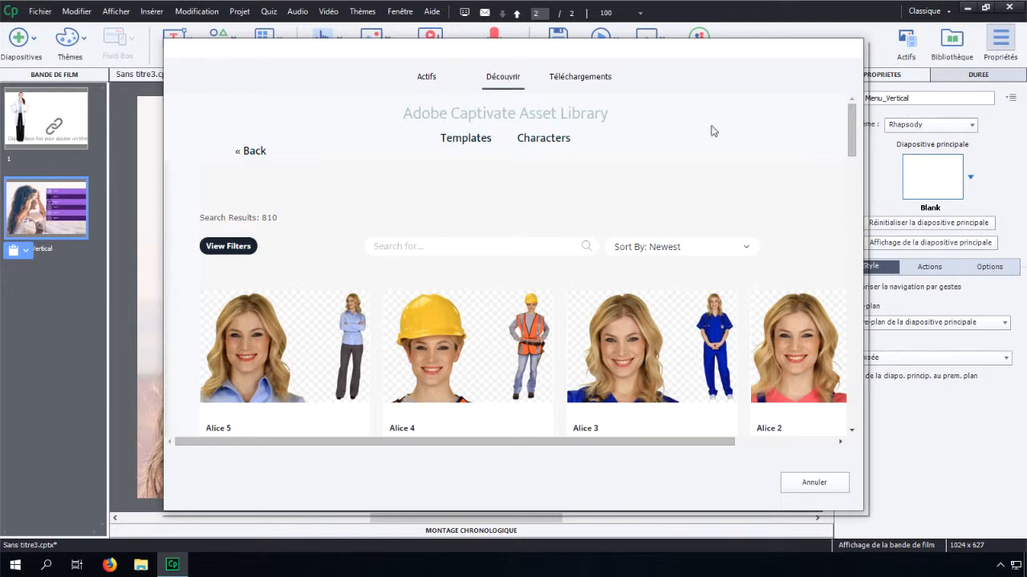
left_click_drag(854, 121, 858, 189)
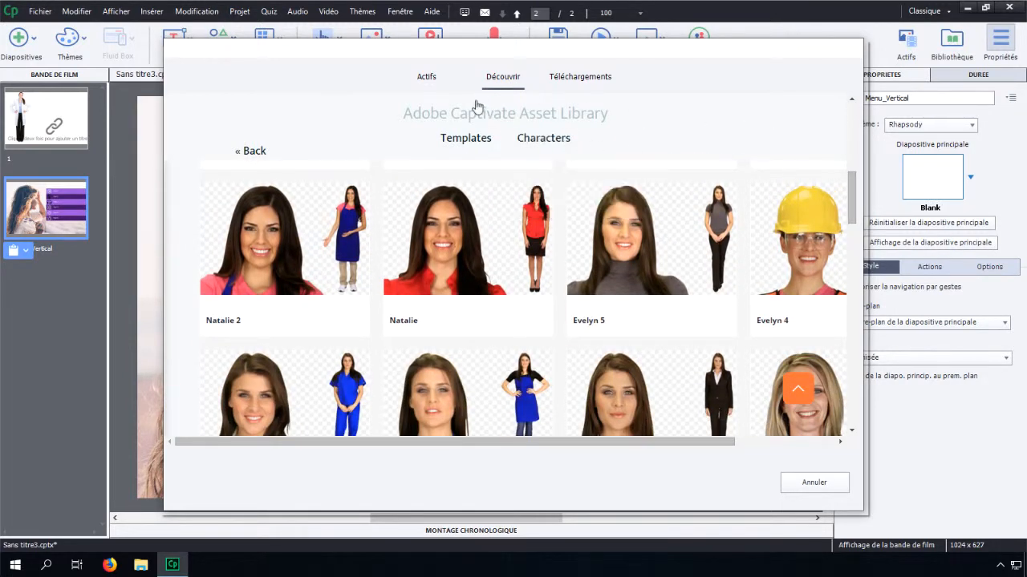
left_click(425, 77)
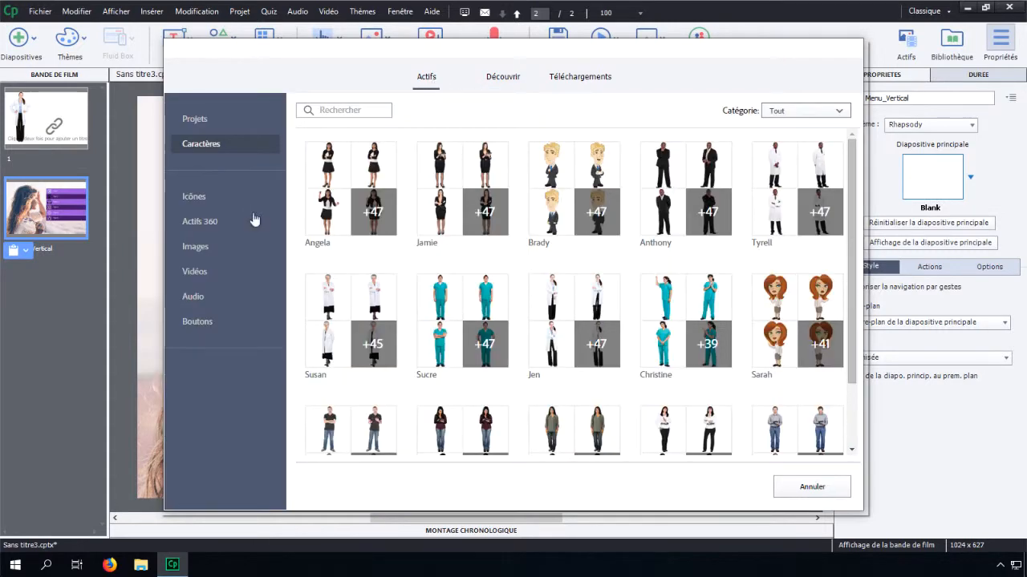
- Examine the library's icons, 360 assets and images, including the Adobe Stock source for more images
left_click(199, 204)
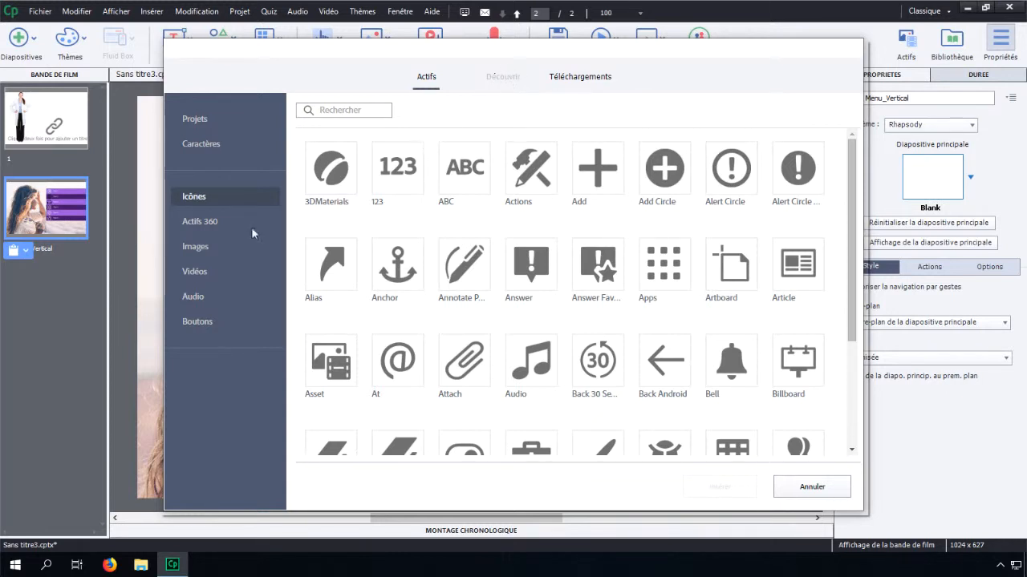
left_click(203, 228)
left_click(195, 248)
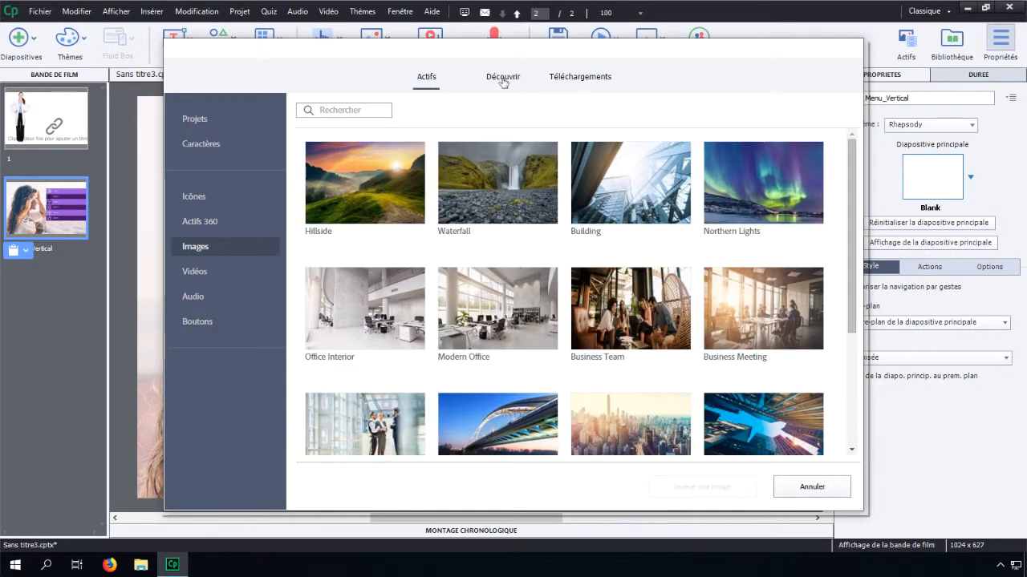
left_click(502, 78)
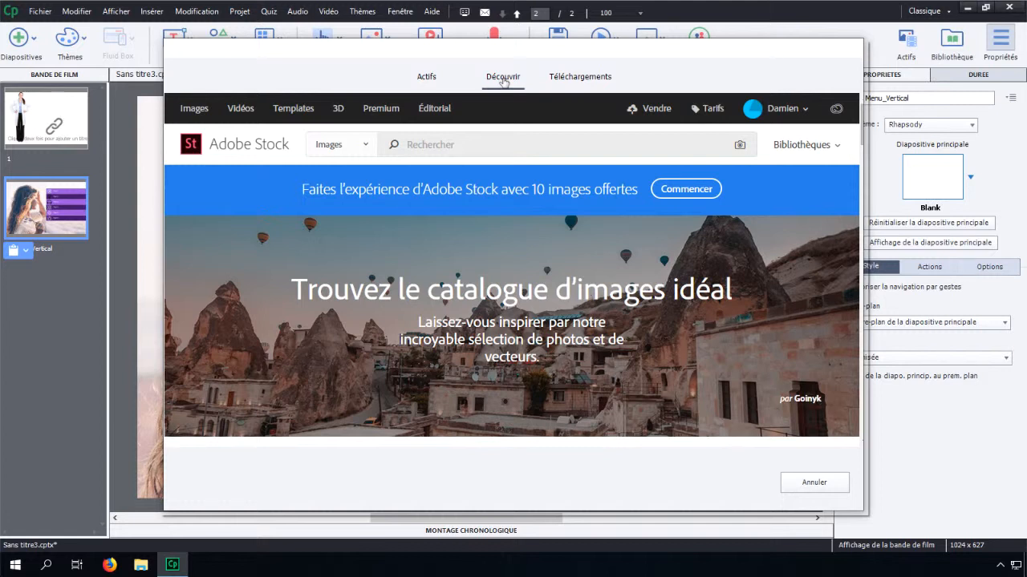
left_click(430, 79)
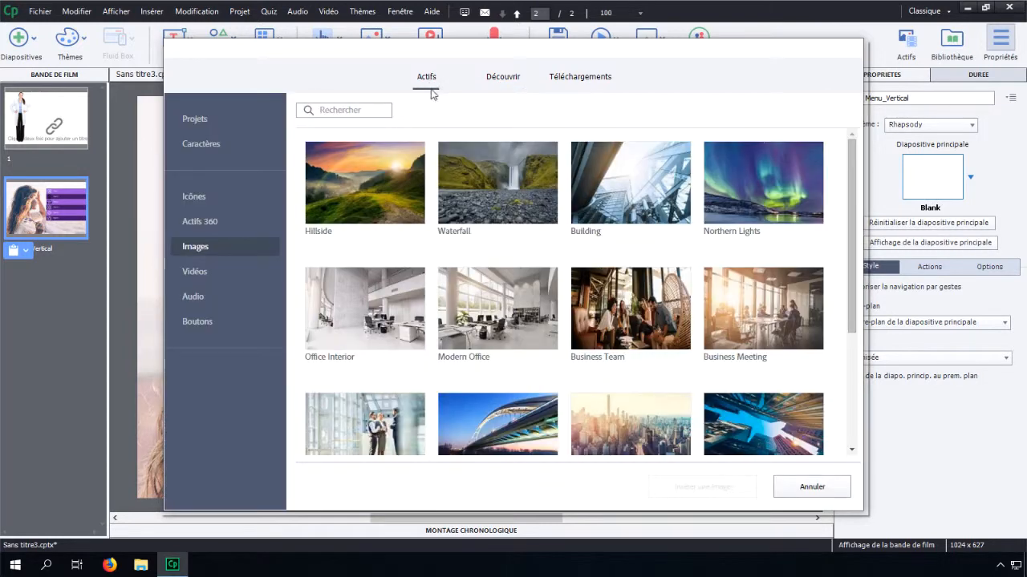
- Examine the library's videos and the Adobe Stock source offered for them
left_click(197, 275)
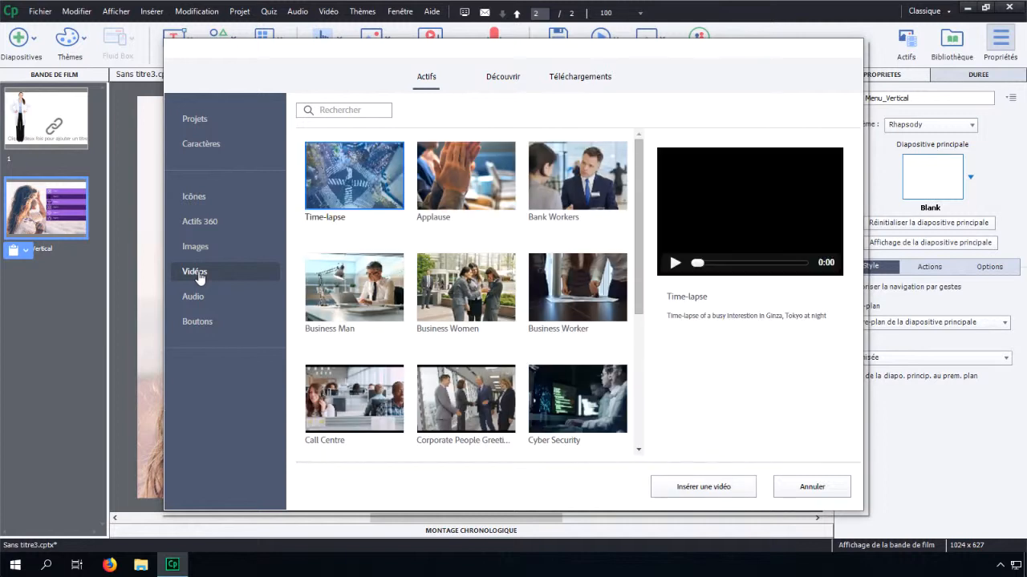
left_click(501, 83)
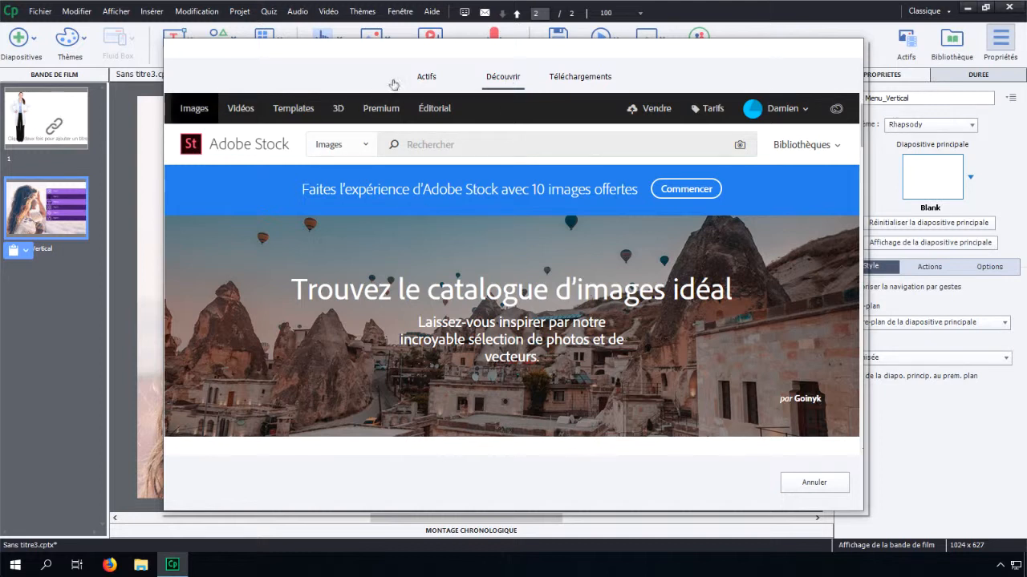
left_click(423, 77)
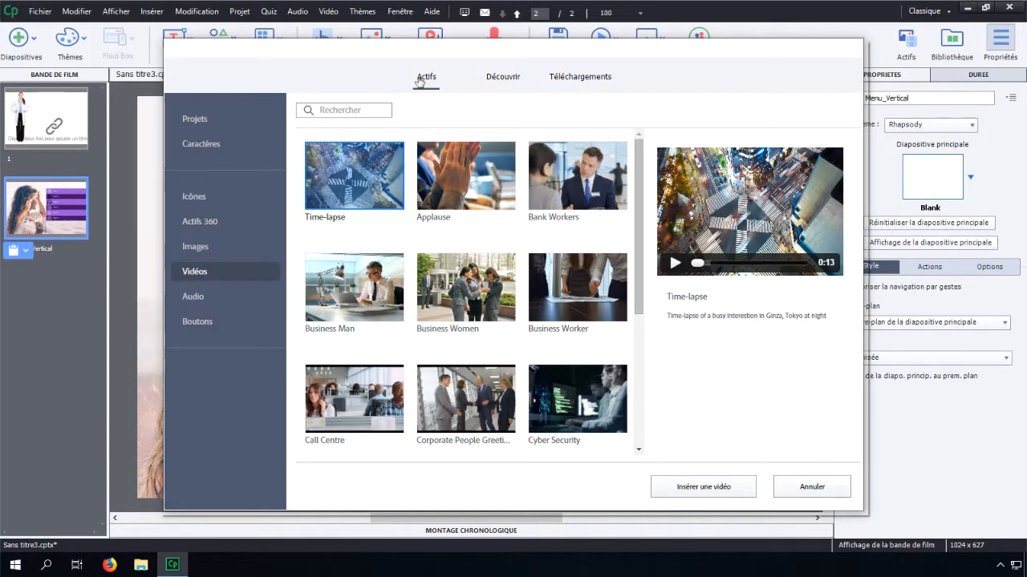